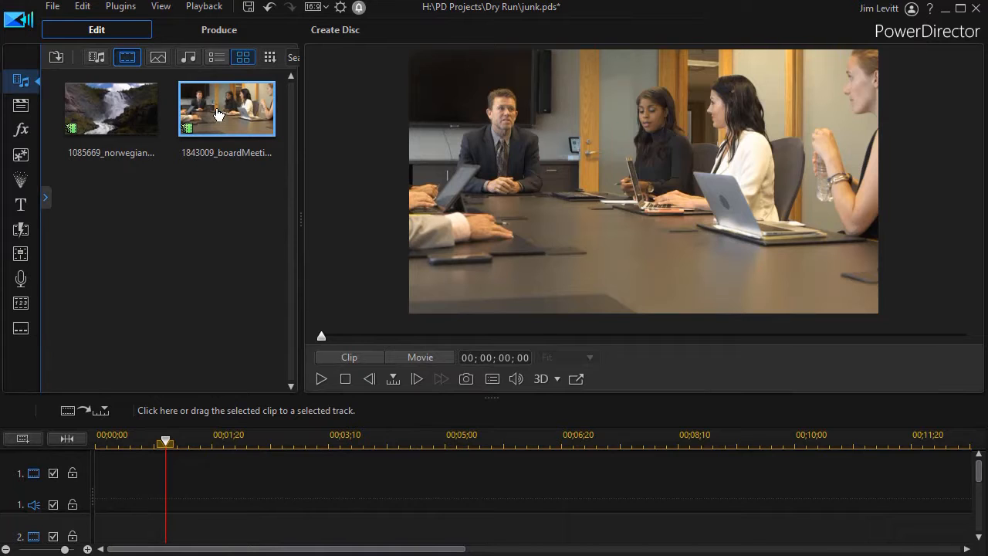
# Place the 1843009_boardMeeting_HD_Footage clip at the start of video track 1 and return the playhead to 00;00;00;00
pyautogui.moveTo(220, 114); pyautogui.dragTo(88, 485)
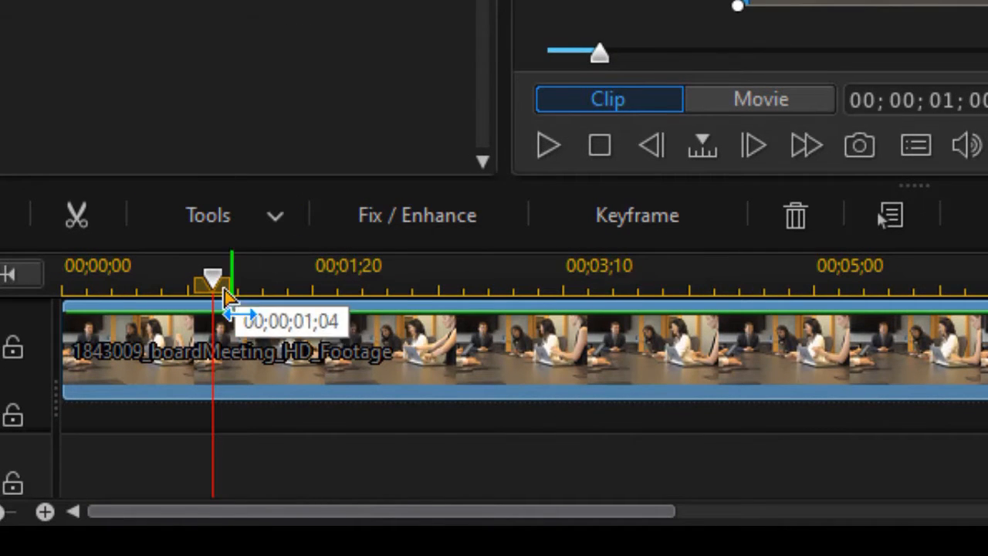
pyautogui.moveTo(216, 276); pyautogui.dragTo(53, 309)
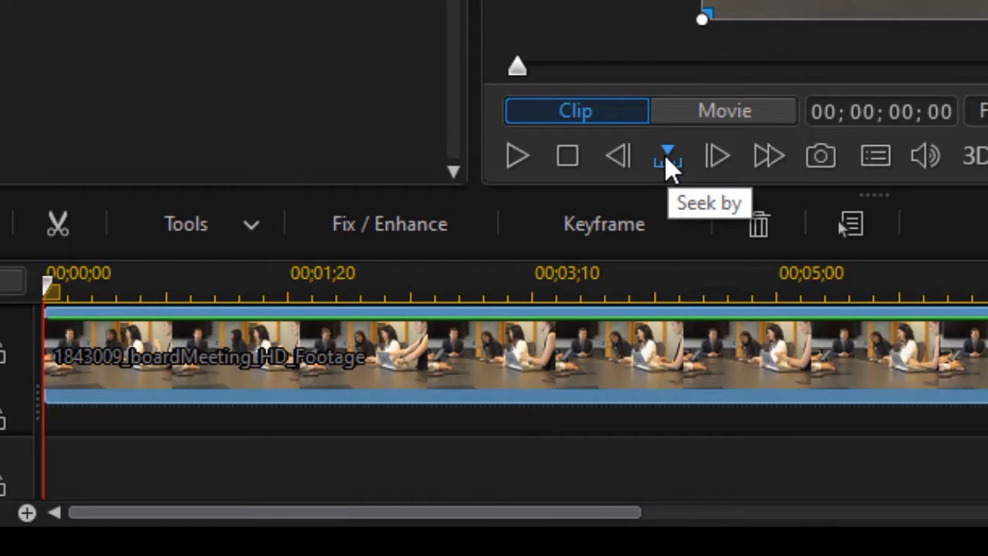
pyautogui.click(717, 157)
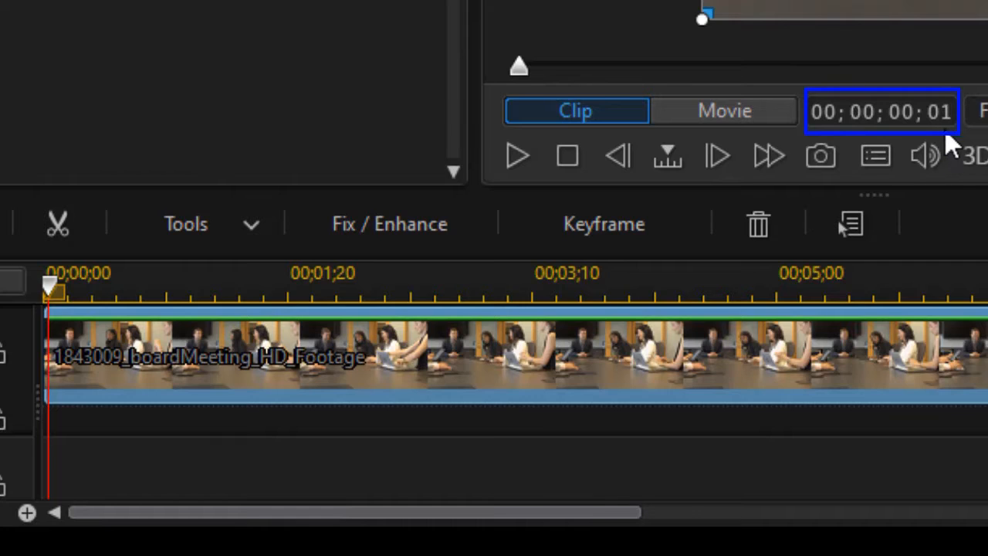
pyautogui.click(625, 149)
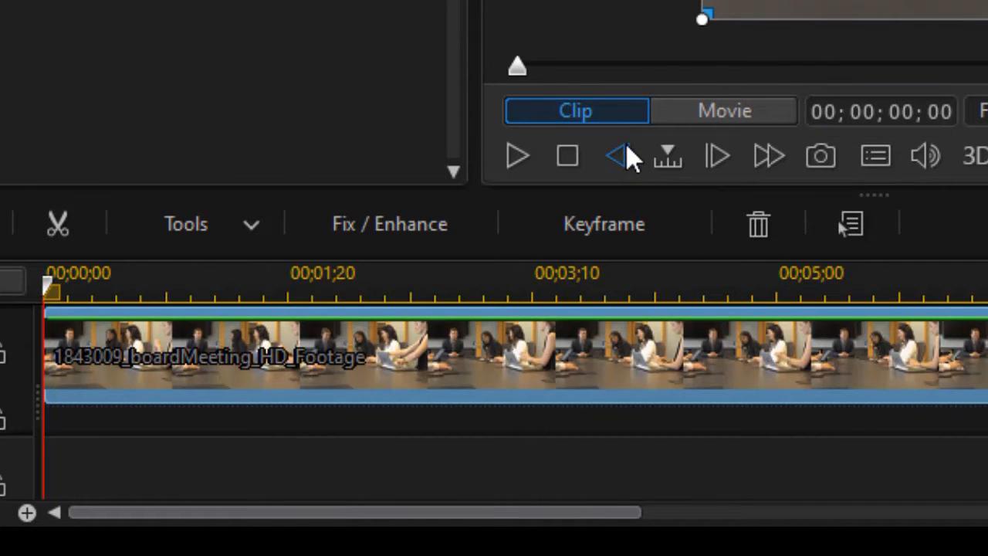
# Set playhead seeking to Second and add a timeline marker at 00;00;01;00 with the note "2nd video here"
pyautogui.click(667, 151)
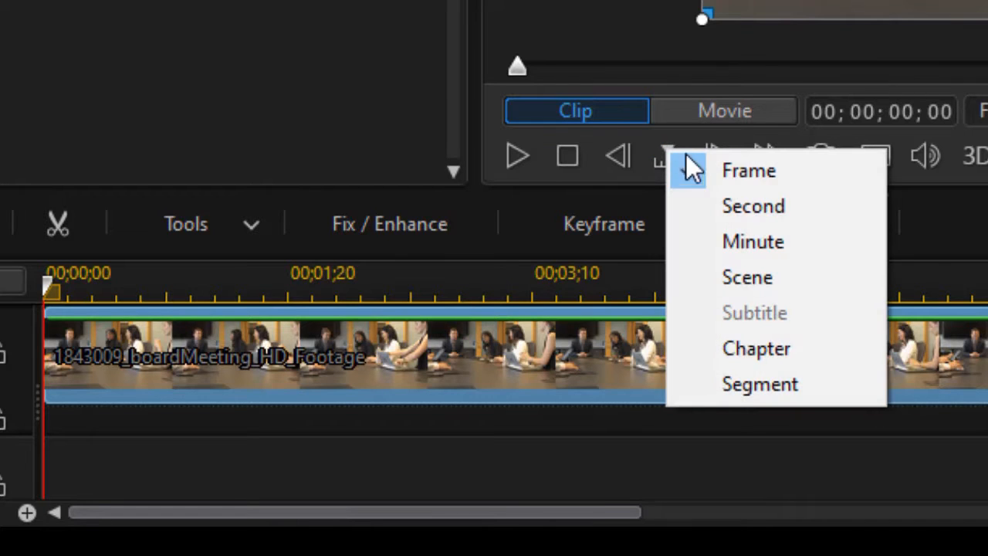
pyautogui.click(823, 209)
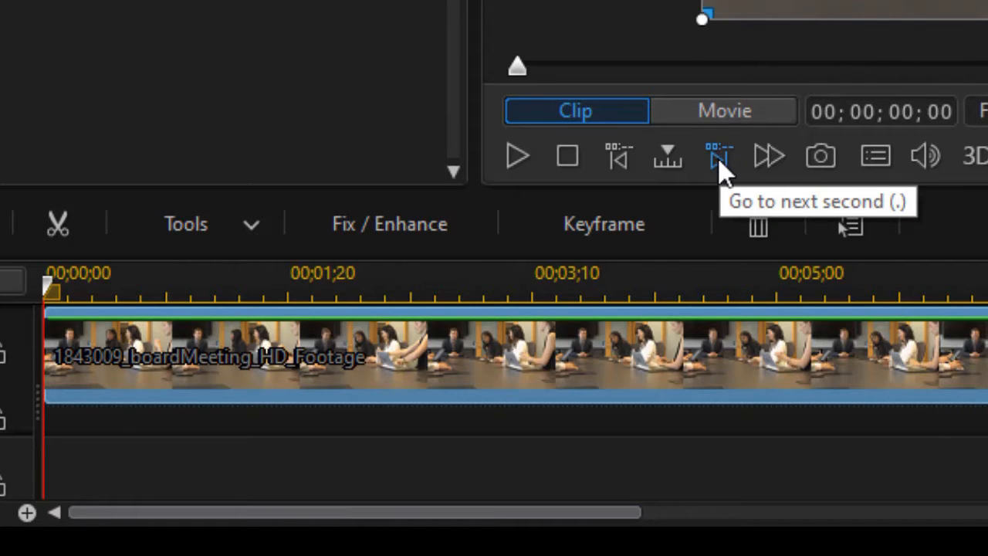
pyautogui.click(719, 157)
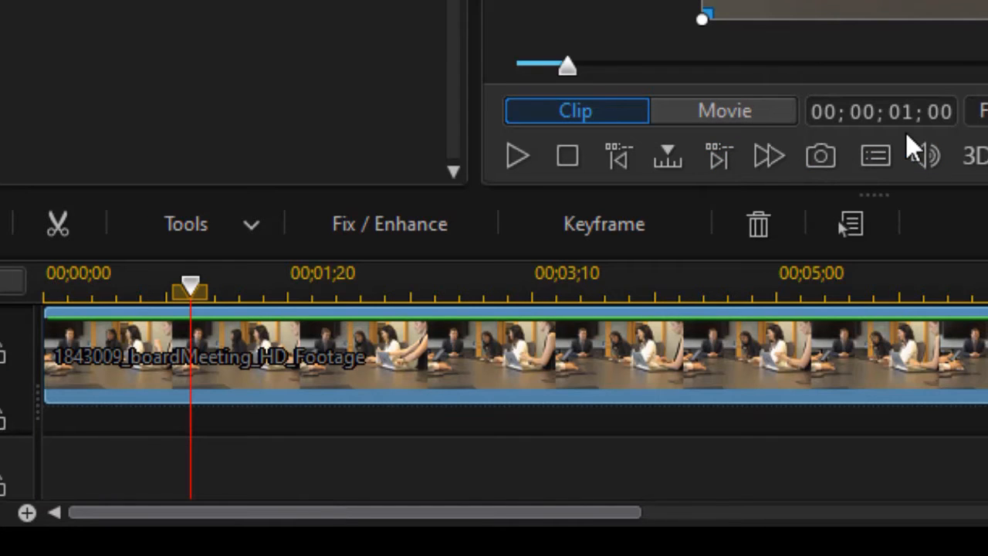
pyautogui.rightClick(190, 292)
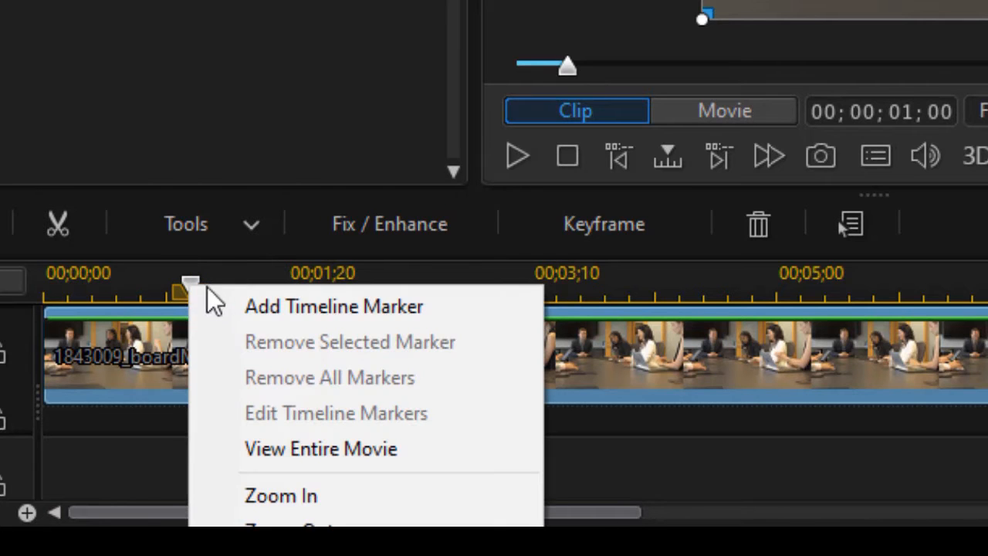
pyautogui.click(280, 306)
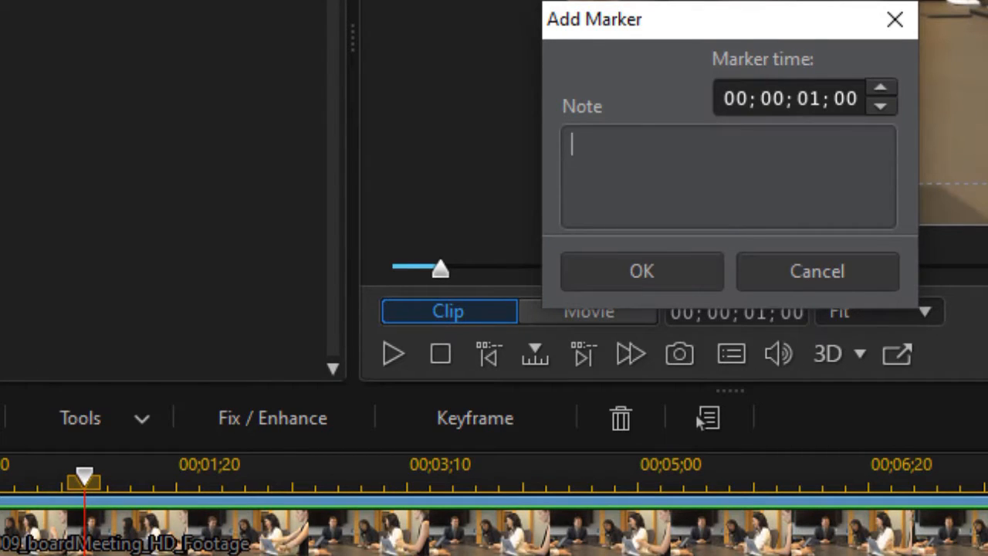
pyautogui.write('2nd video here')
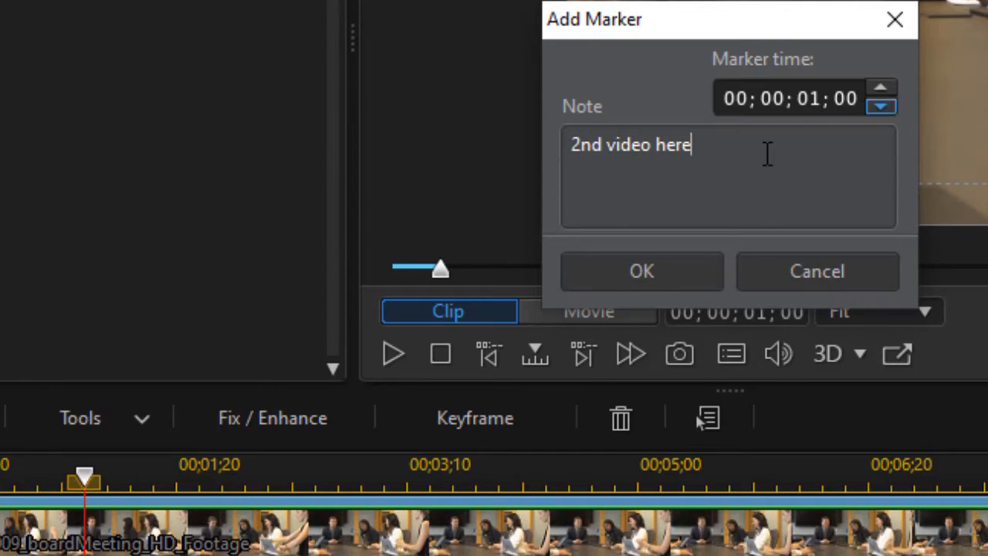
pyautogui.click(671, 288)
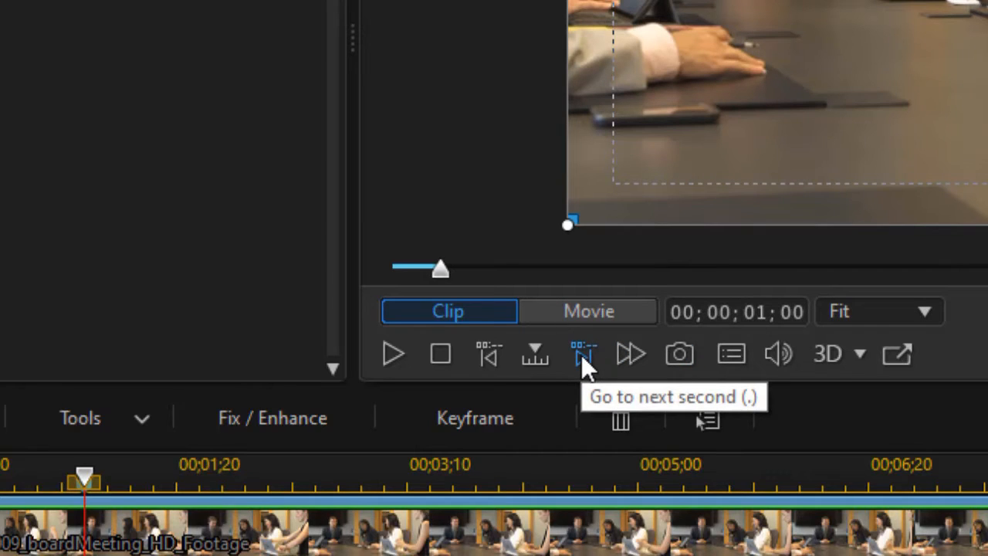
# Advance the playhead one second and add a timeline marker without a note at 00;00;02;00
pyautogui.click(581, 354)
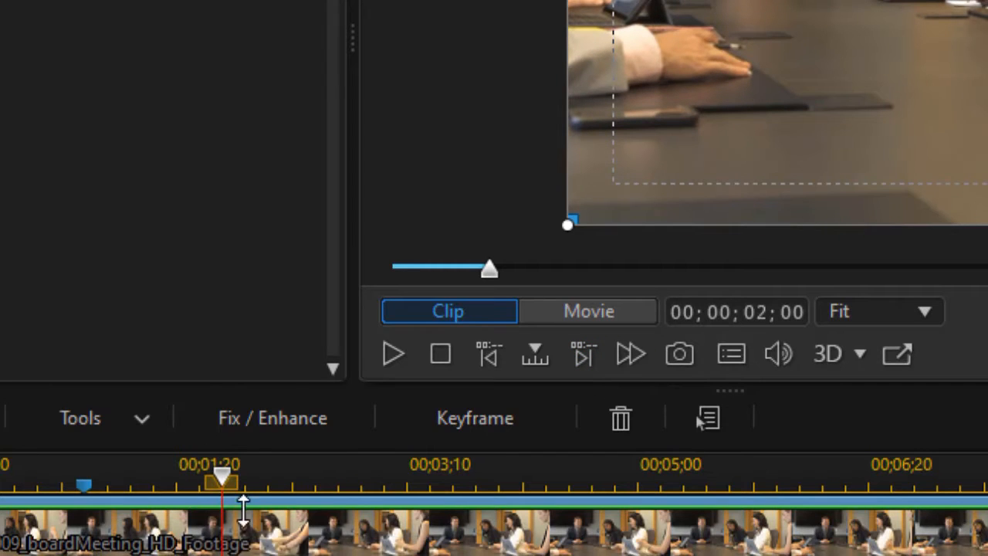
pyautogui.rightClick(232, 478)
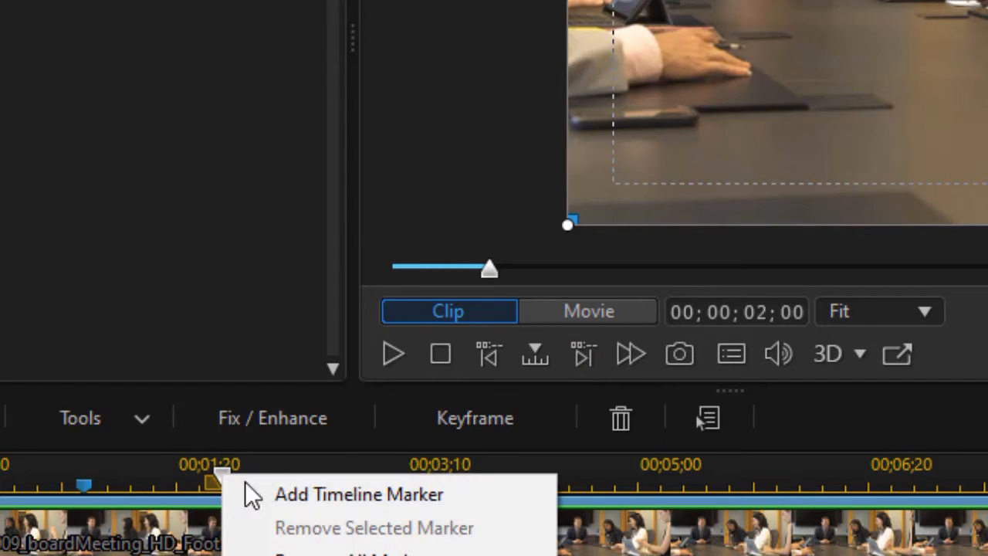
pyautogui.click(298, 500)
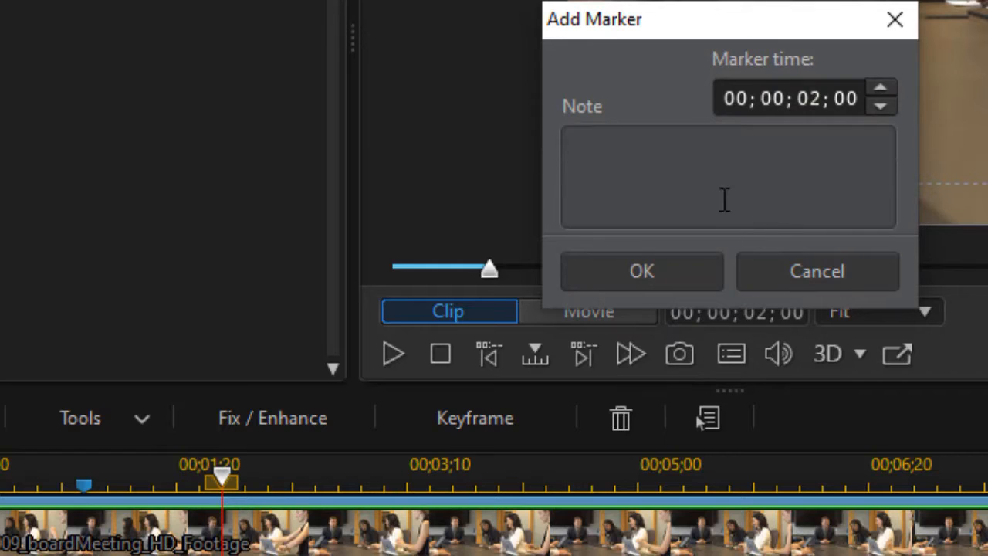
pyautogui.click(677, 269)
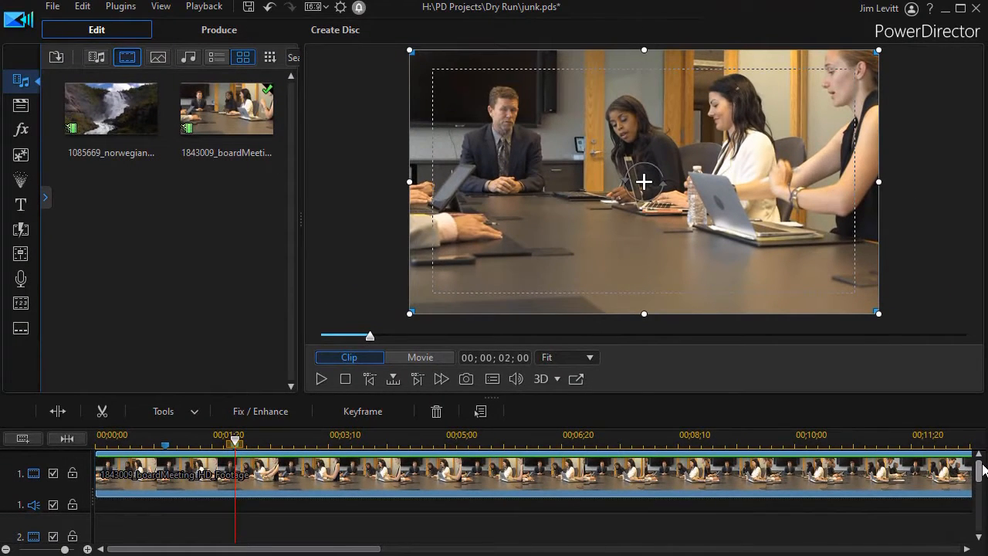
# Place the 1085669_norwegianWaterfall_HD_Footage clip on video track 2, starting at the one-second marker
pyautogui.scroll(-3, 981, 476)
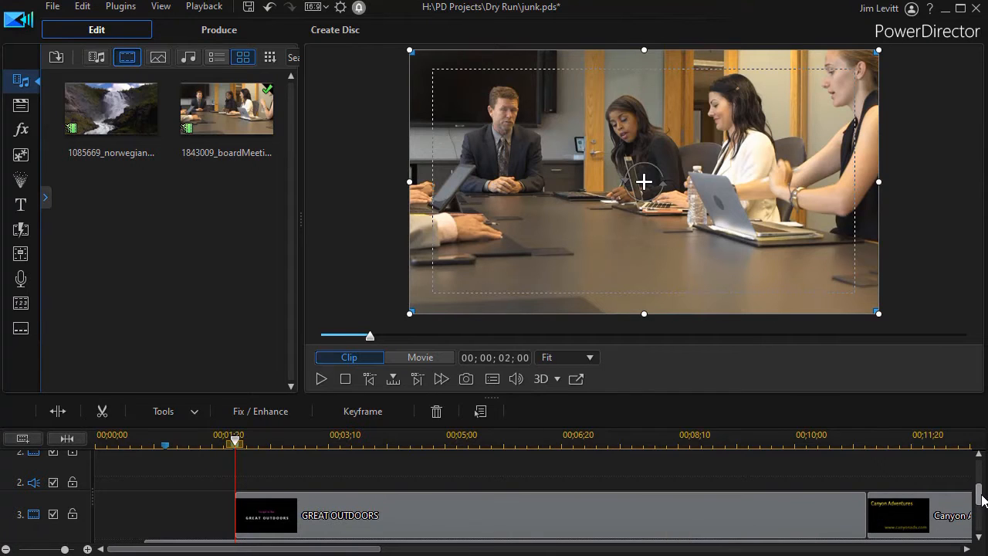
pyautogui.moveTo(980, 501); pyautogui.dragTo(977, 468)
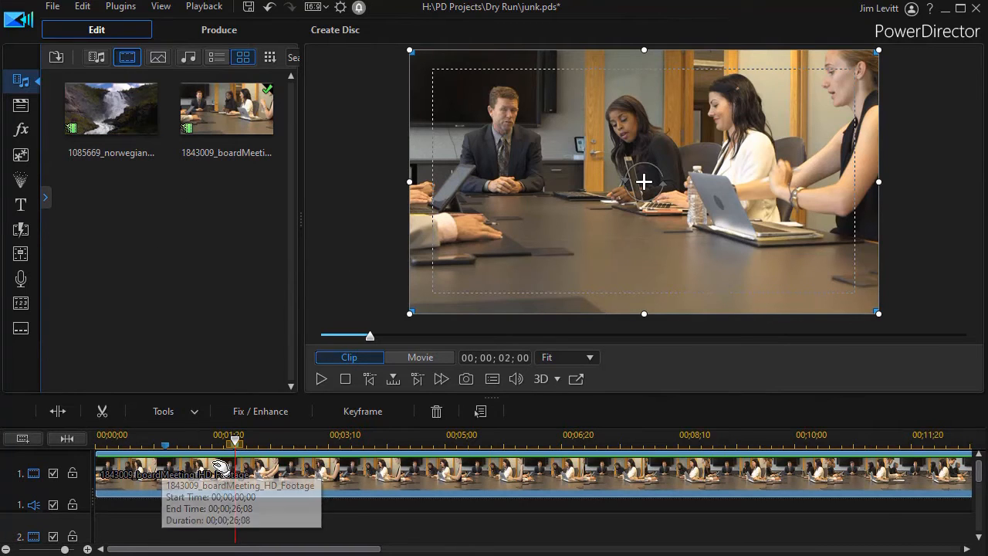
pyautogui.moveTo(105, 109); pyautogui.dragTo(167, 514)
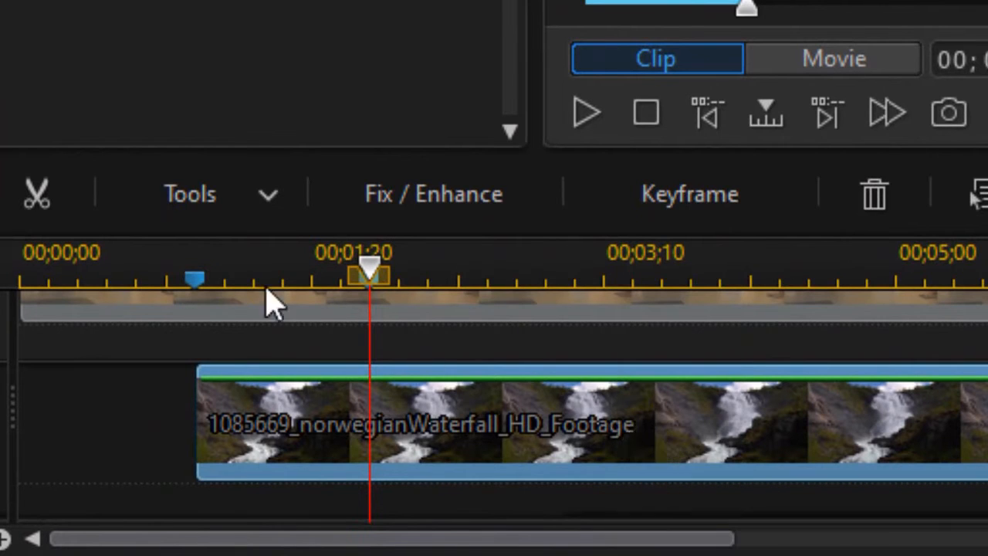
# Open the waterfall clip in Mask Designer, apply the diagonal stripe mask and rotate it until the band is horizontal
pyautogui.click(283, 206)
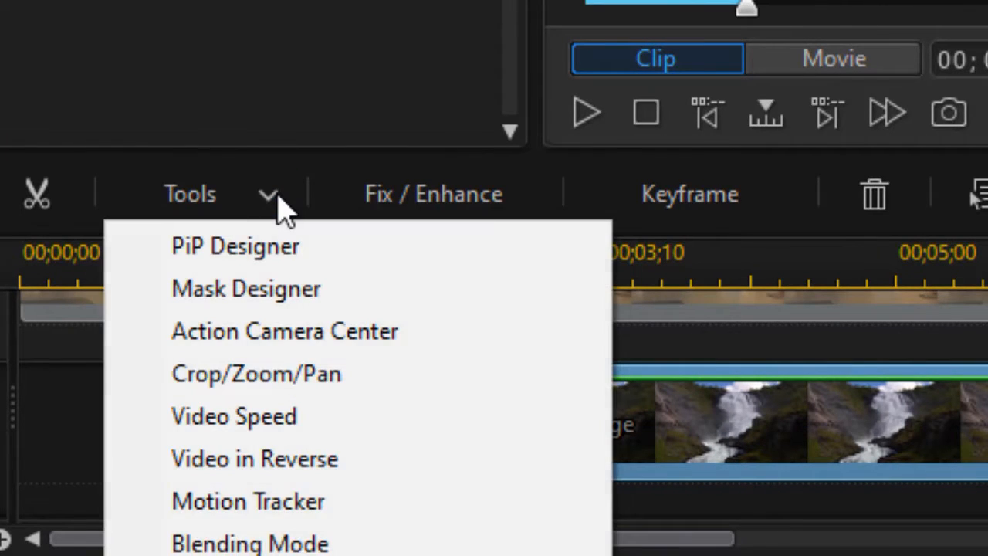
pyautogui.click(546, 301)
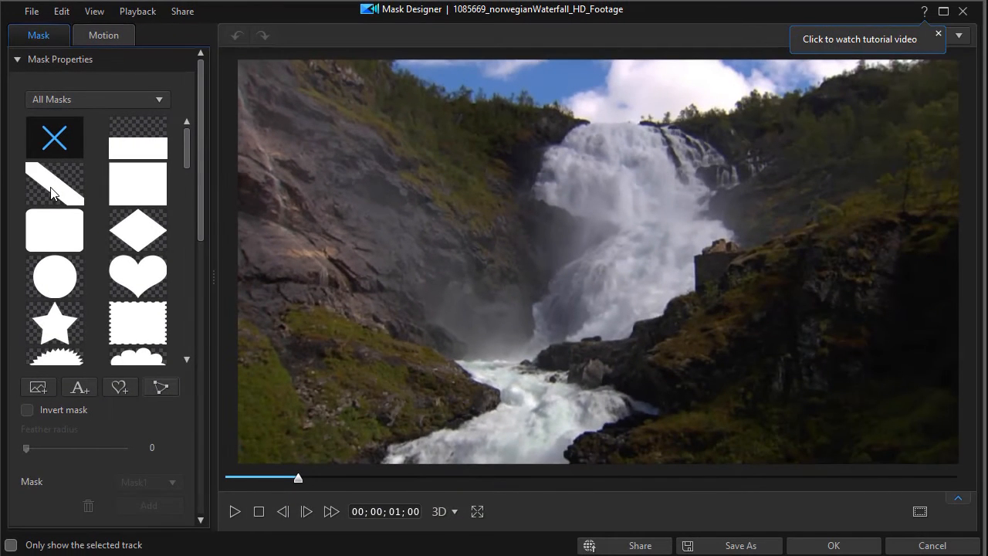
pyautogui.click(50, 192)
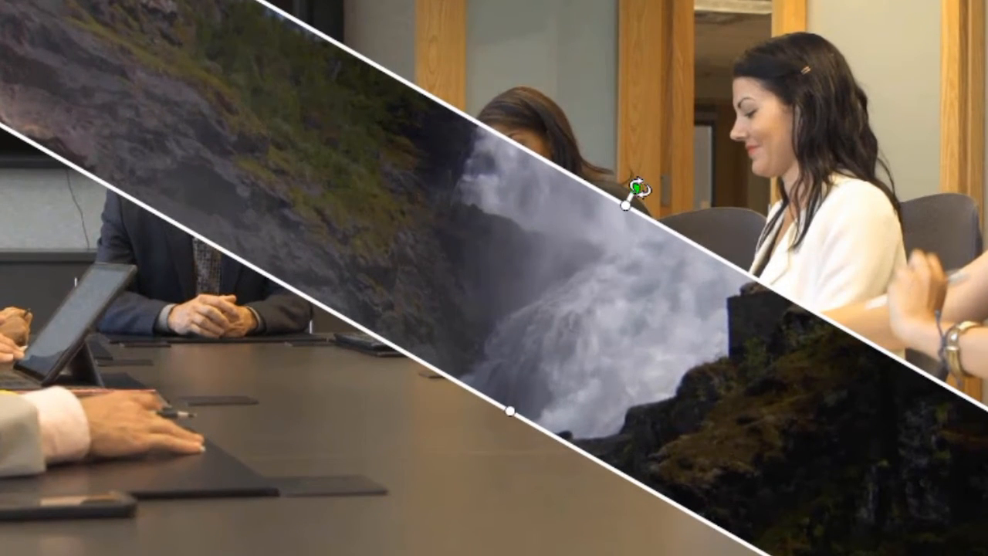
pyautogui.moveTo(632, 193); pyautogui.dragTo(561, 170)
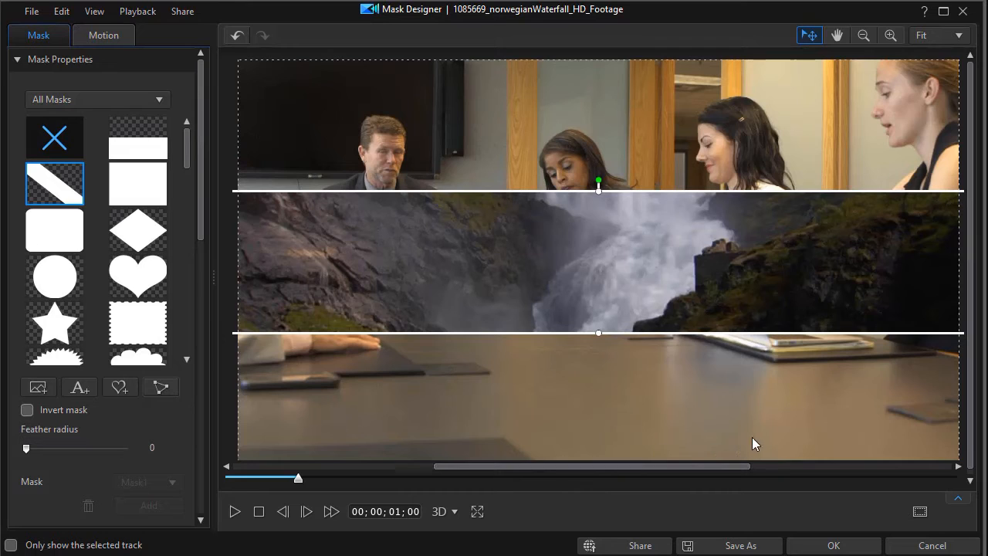
# Show the mask's keyframe timeline and add Scale keyframes at 00;00;01;00 and 00;00;03;22
pyautogui.click(961, 504)
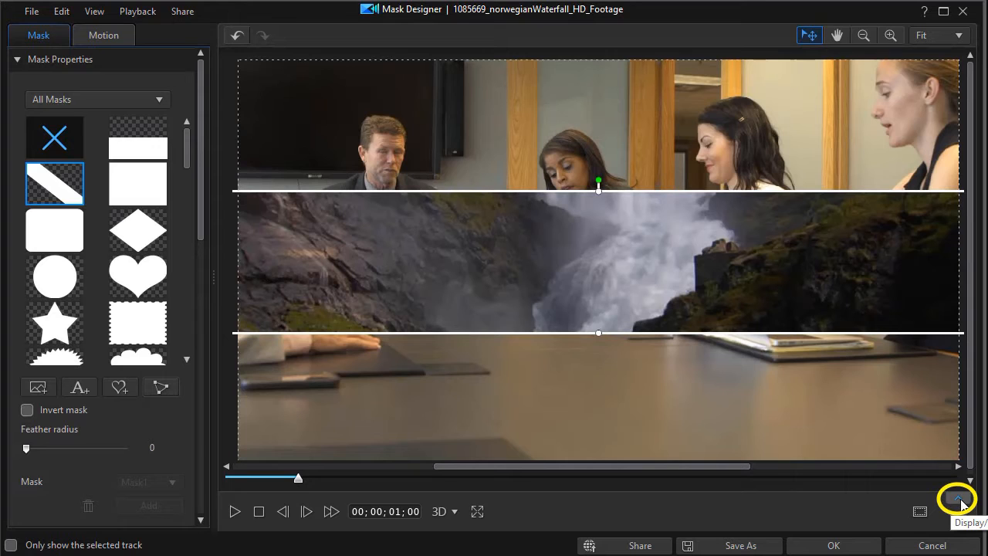
pyautogui.click(961, 502)
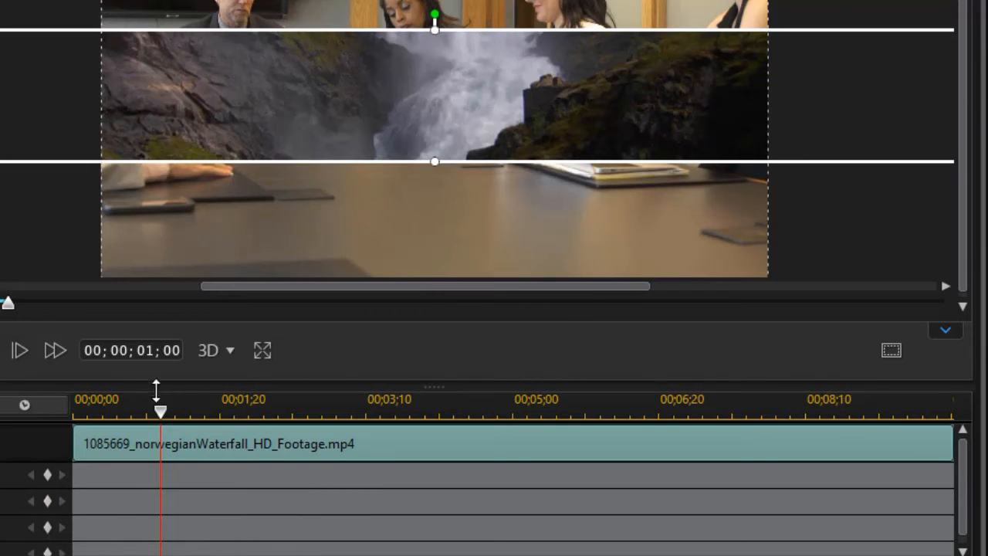
pyautogui.click(49, 498)
pyautogui.click(400, 410)
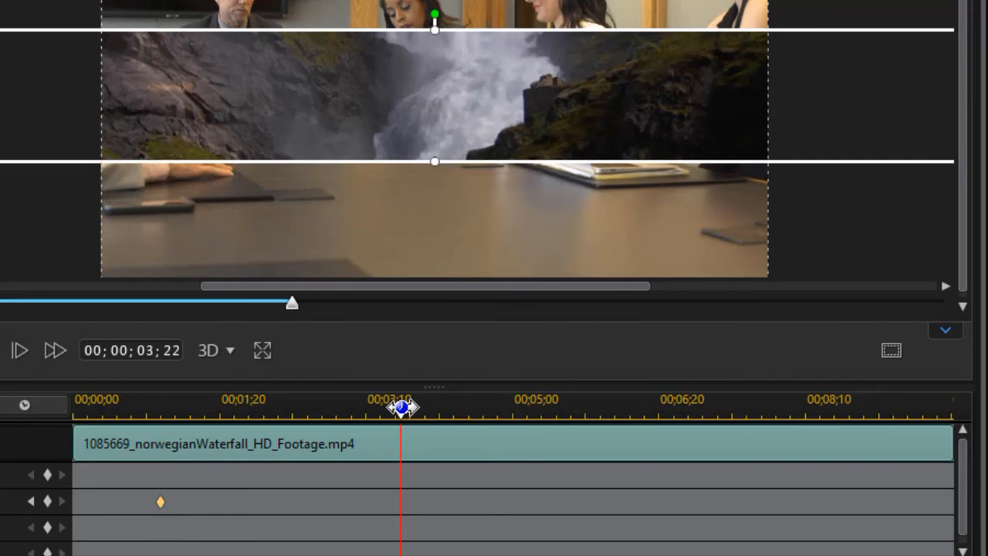
pyautogui.click(48, 501)
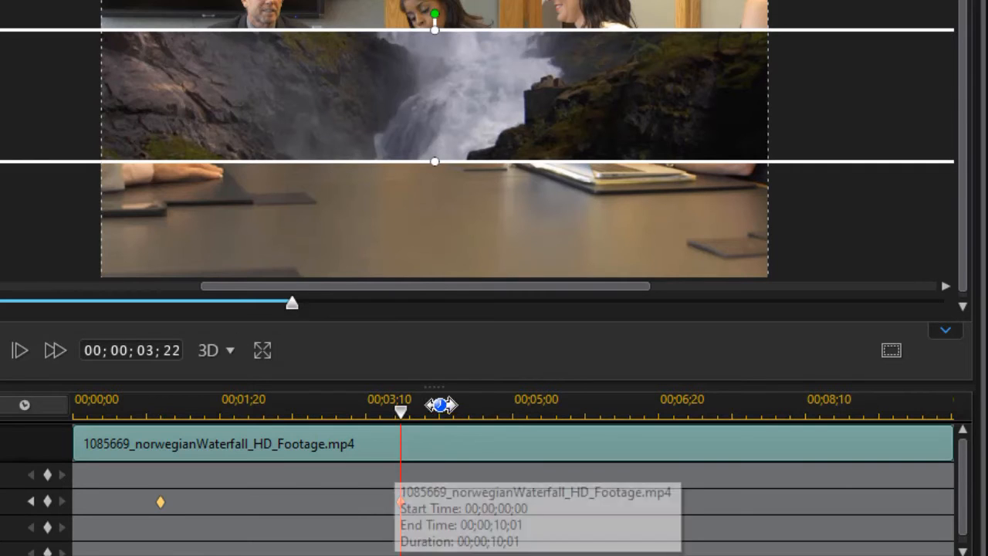
# Collapse the mask band to zero height at 00;00;00;00 and enlarge it to fill the whole frame at 00;00;06;09
pyautogui.moveTo(401, 412); pyautogui.dragTo(7, 437)
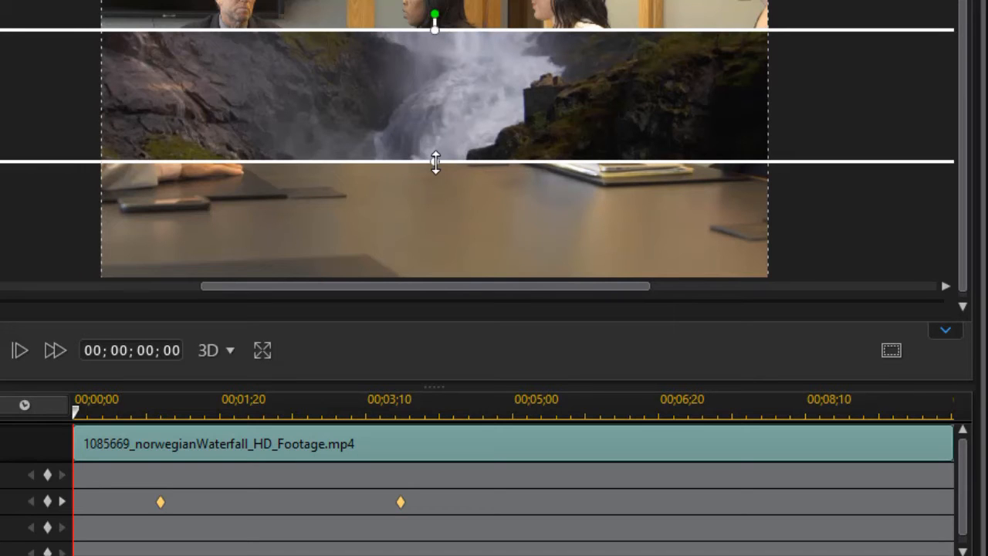
pyautogui.moveTo(435, 162); pyautogui.dragTo(421, 95)
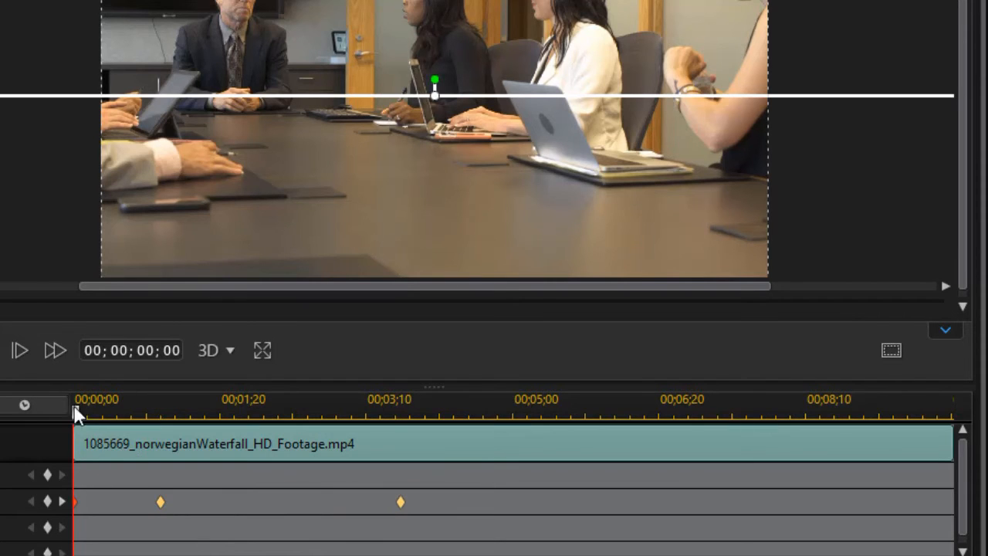
pyautogui.moveTo(77, 415); pyautogui.dragTo(626, 486)
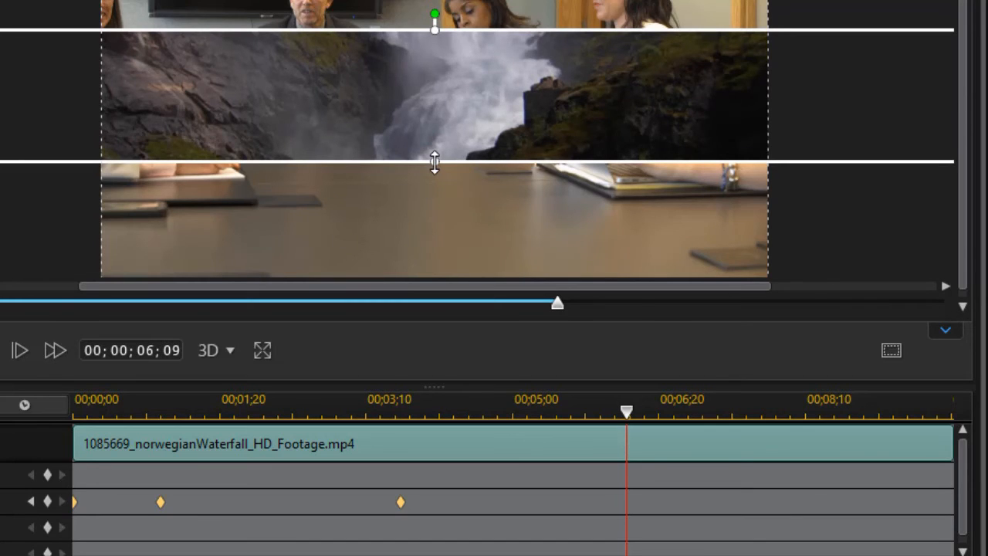
pyautogui.moveTo(435, 162); pyautogui.dragTo(420, 286)
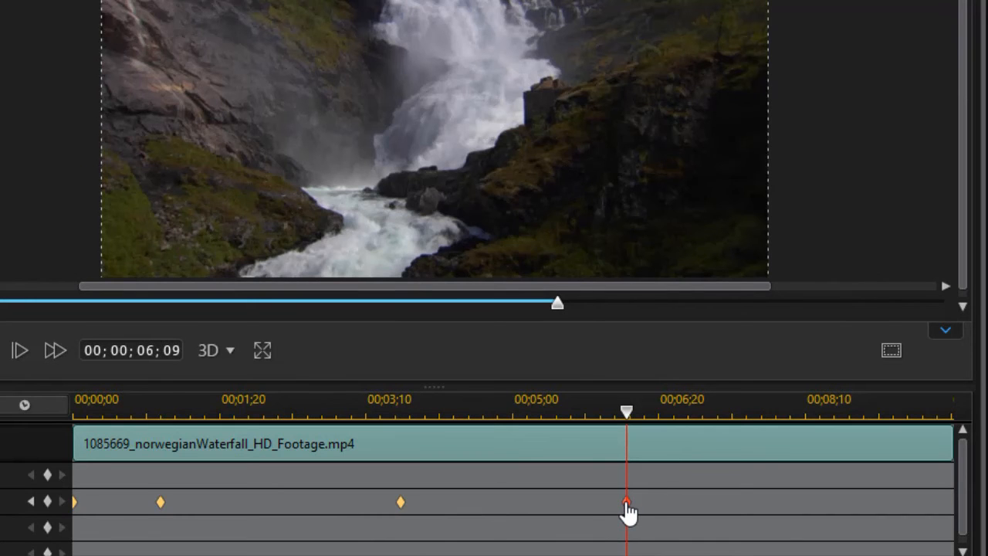
# Preview the mask animation from the beginning and apply the mask to the waterfall clip
pyautogui.moveTo(628, 413); pyautogui.dragTo(386, 429)
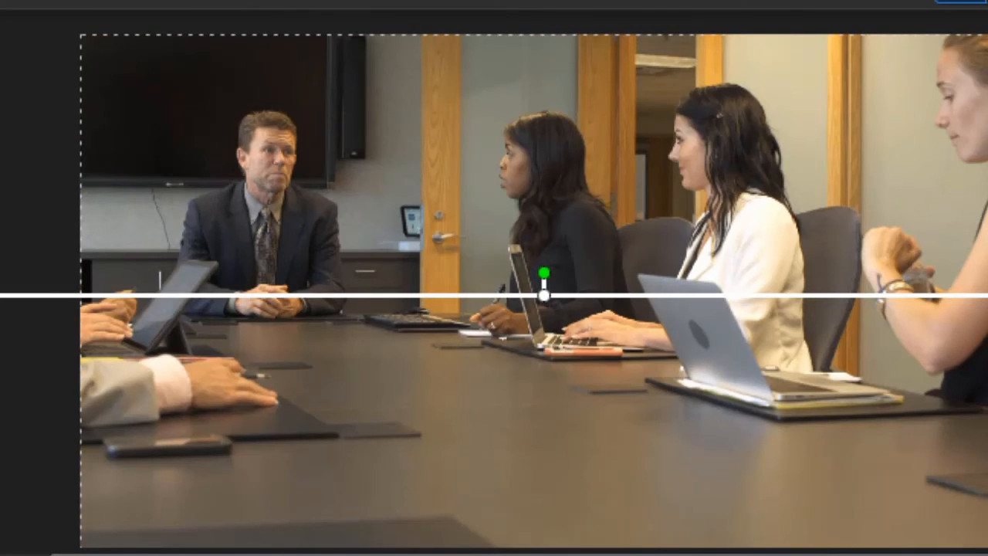
pyautogui.press('space')
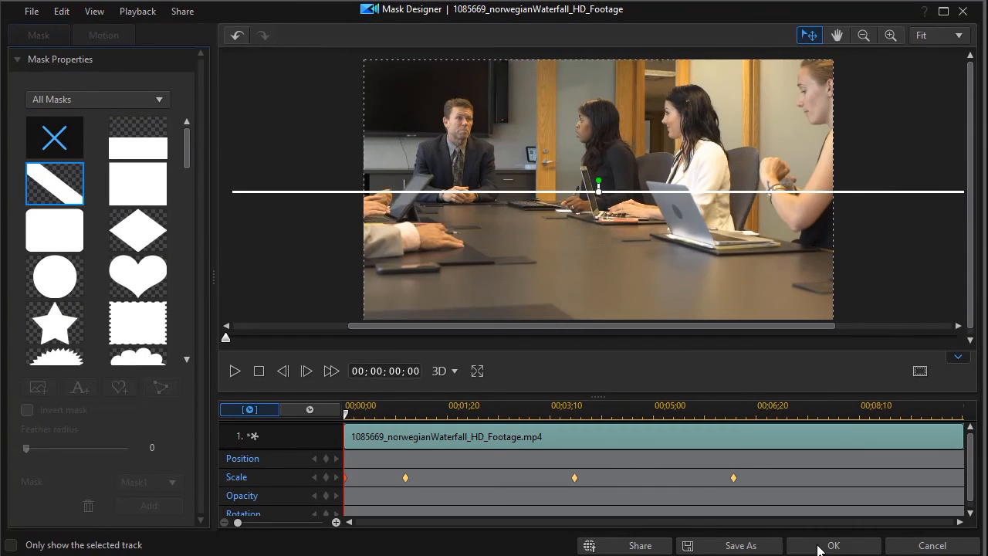
pyautogui.click(833, 545)
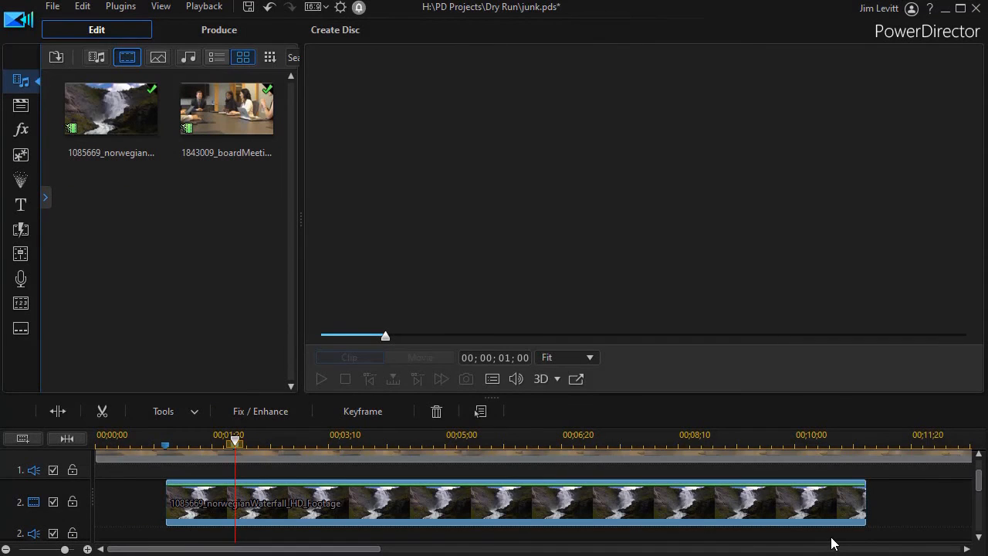
# Check the title tracks below the two clips and play the whole movie from 00;00;00;00
pyautogui.click(571, 516)
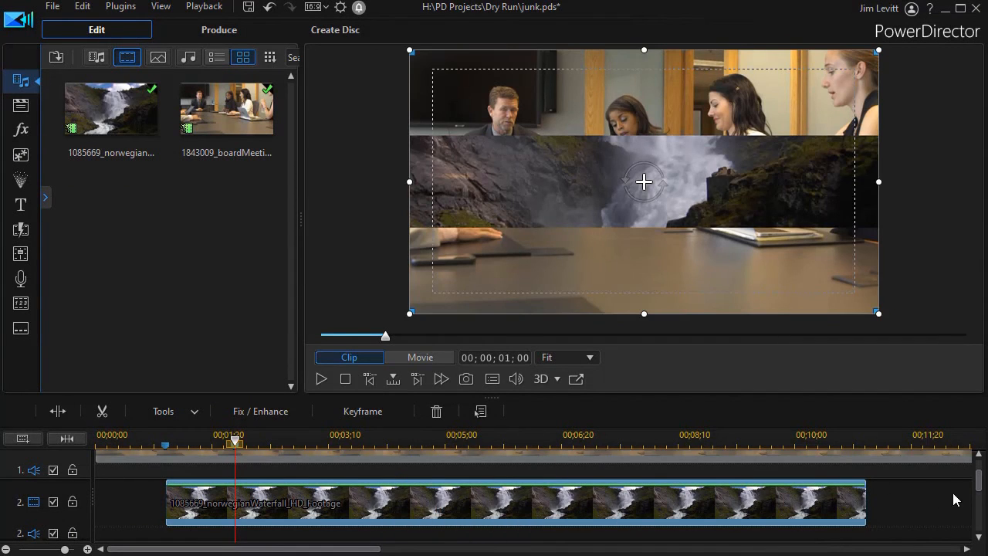
pyautogui.scroll(-2, 979, 484)
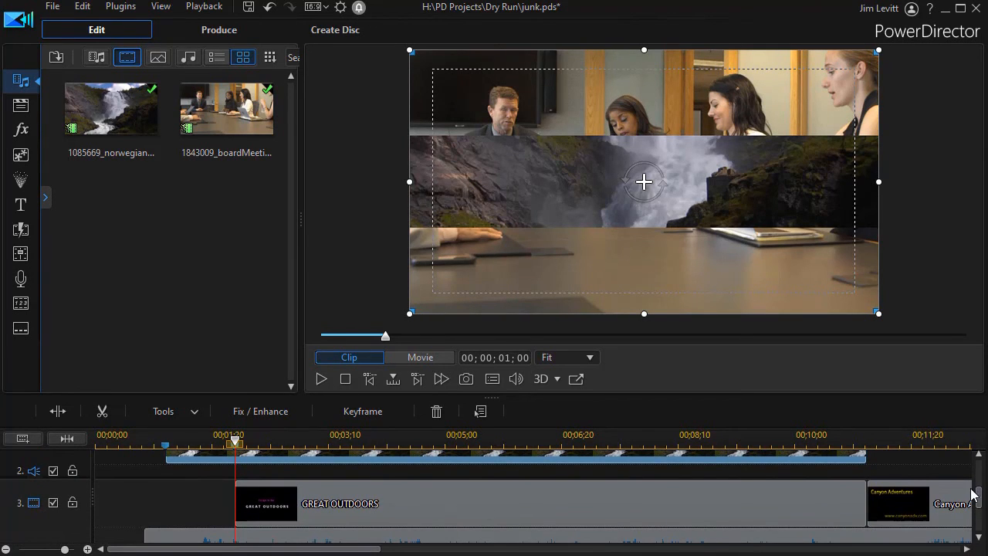
pyautogui.moveTo(979, 498); pyautogui.dragTo(979, 468)
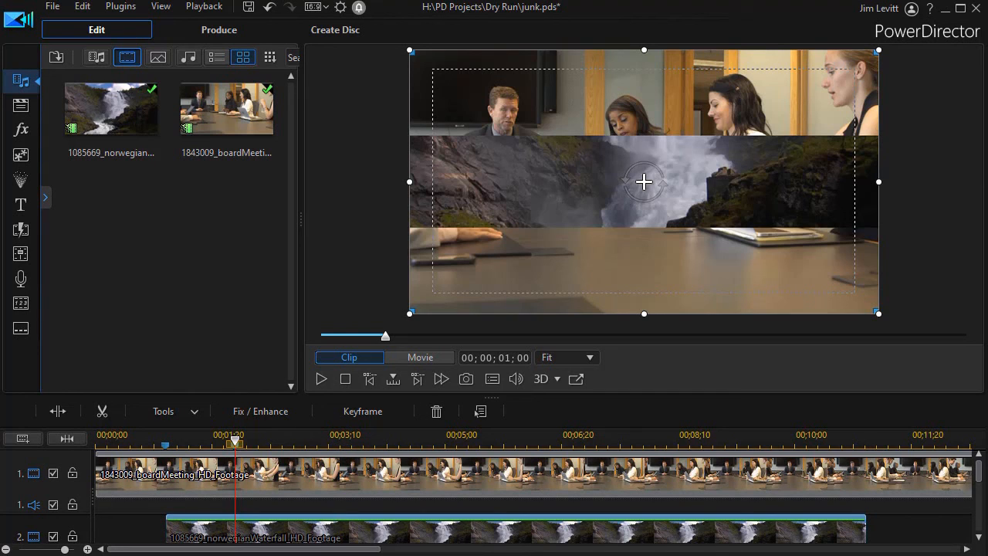
pyautogui.click(413, 356)
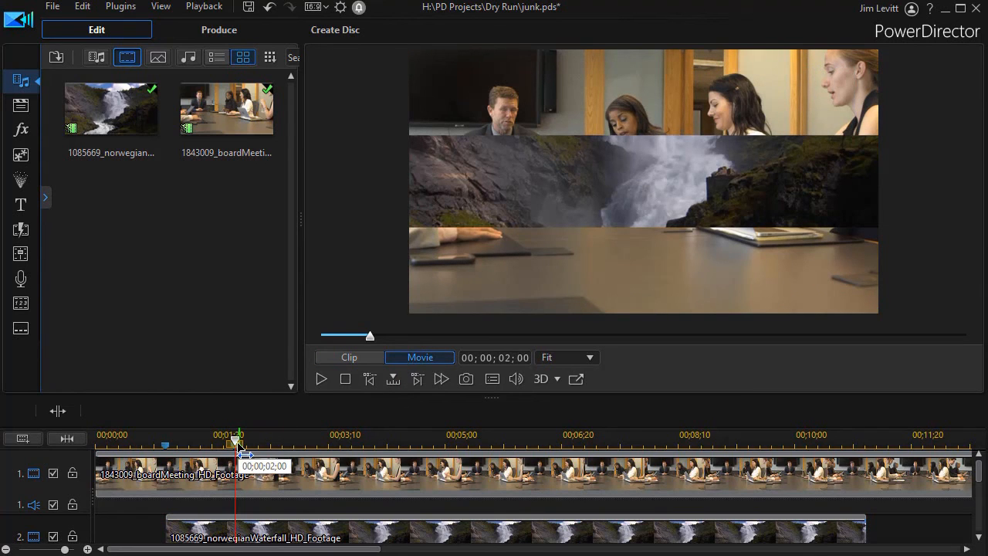
pyautogui.moveTo(234, 440); pyautogui.dragTo(23, 436)
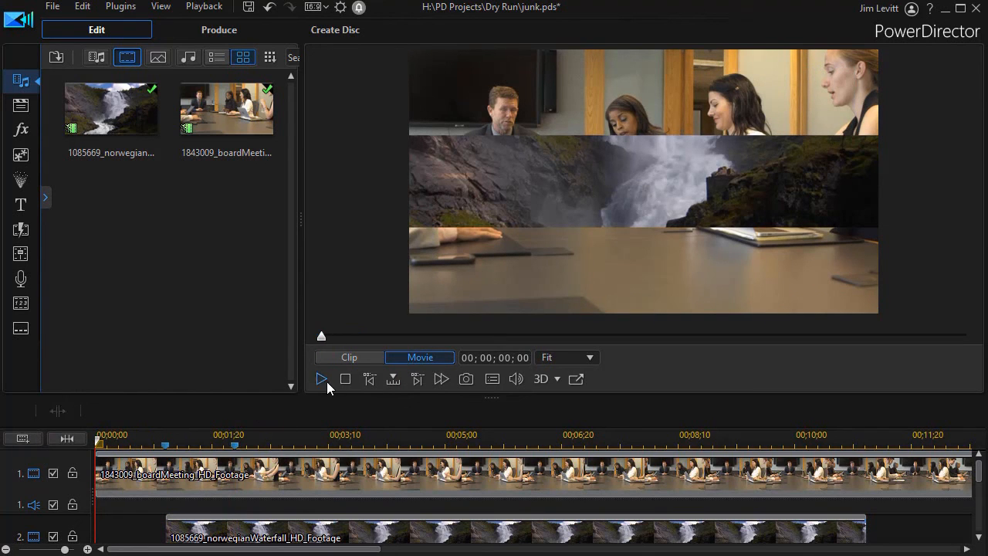
pyautogui.click(322, 379)
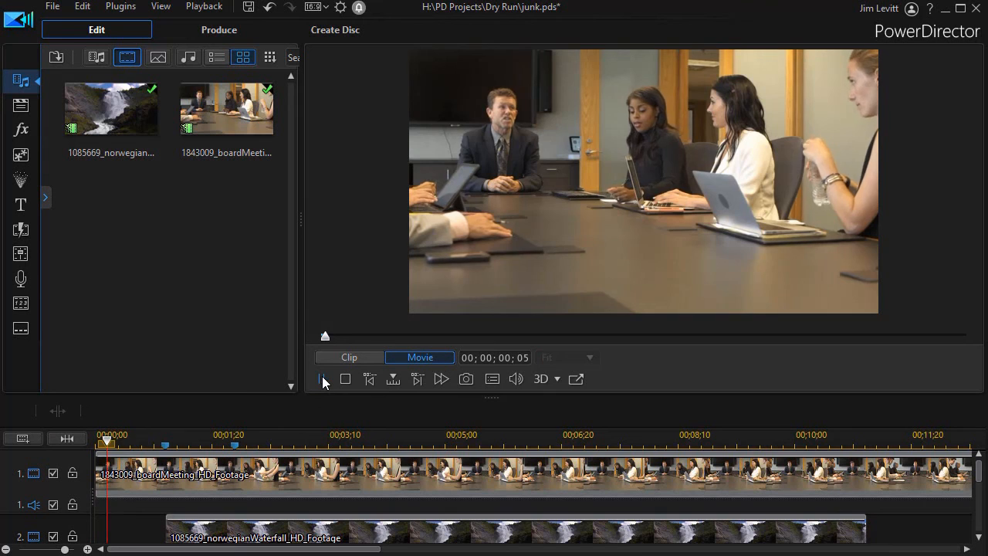